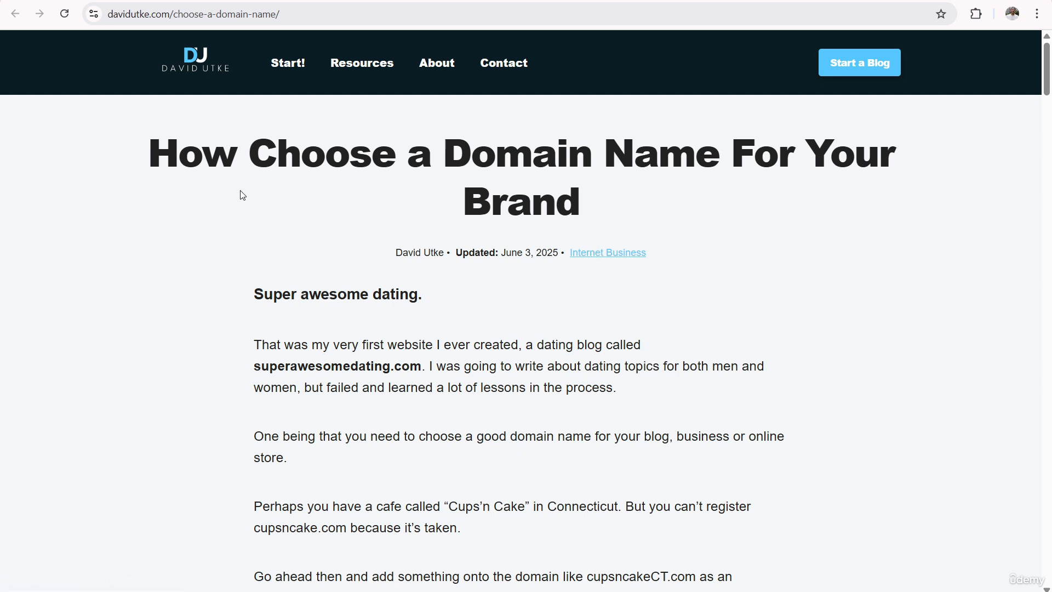
- Examine the title area of the domain name article and the breadcrumb trail above the customer satisfaction article's title
drag(248, 164, 585, 204)
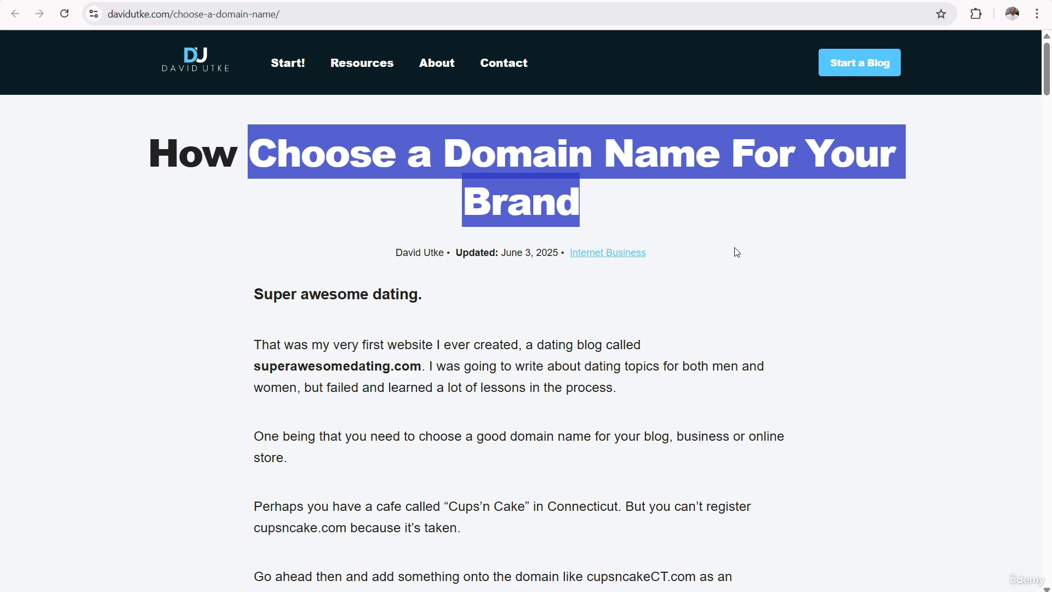
click(132, 271)
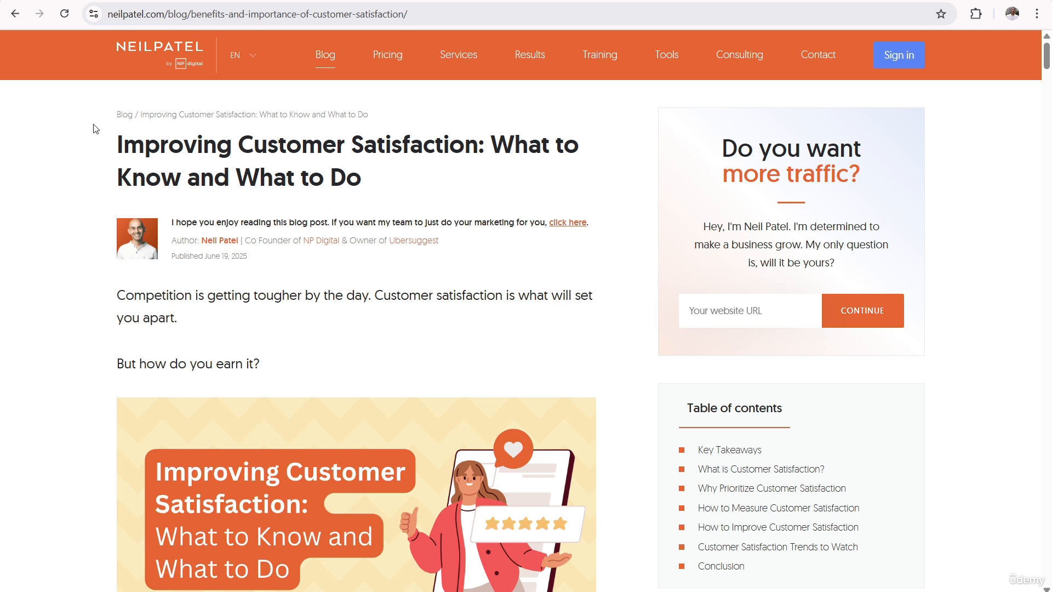
drag(166, 111, 366, 112)
click(286, 121)
drag(211, 114, 302, 144)
click(250, 146)
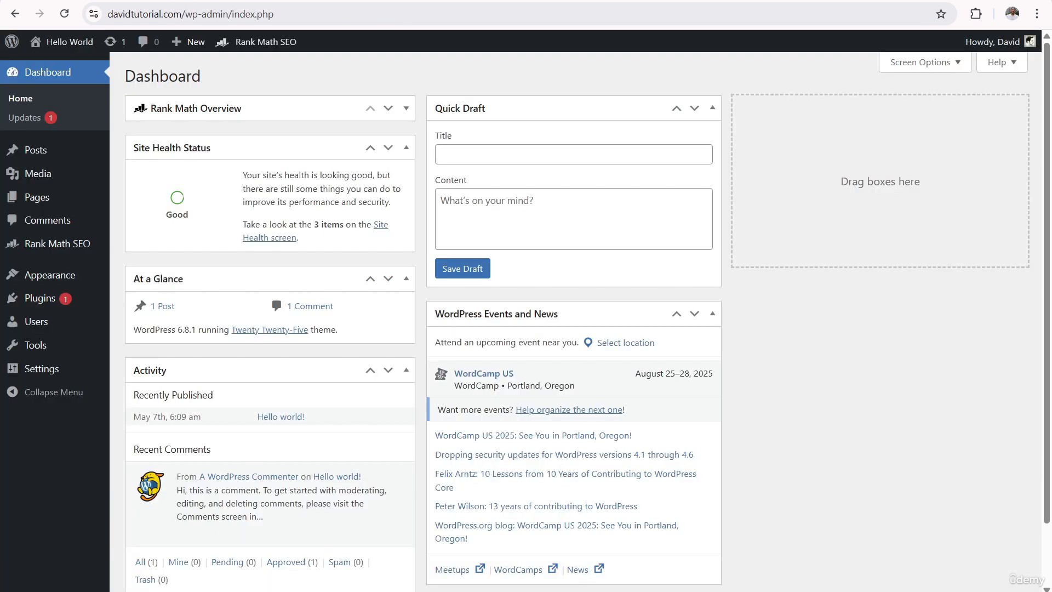
- Open the live WordPress site in a new browser tab and view its Hello world! post
right_click(86, 44)
click(112, 65)
click(112, 65)
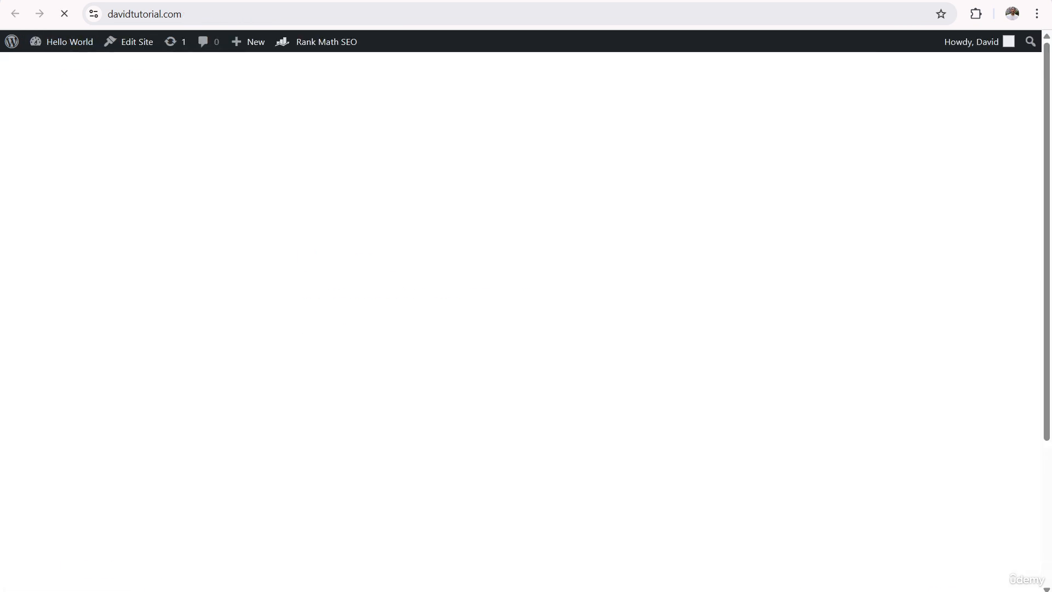
click(355, 261)
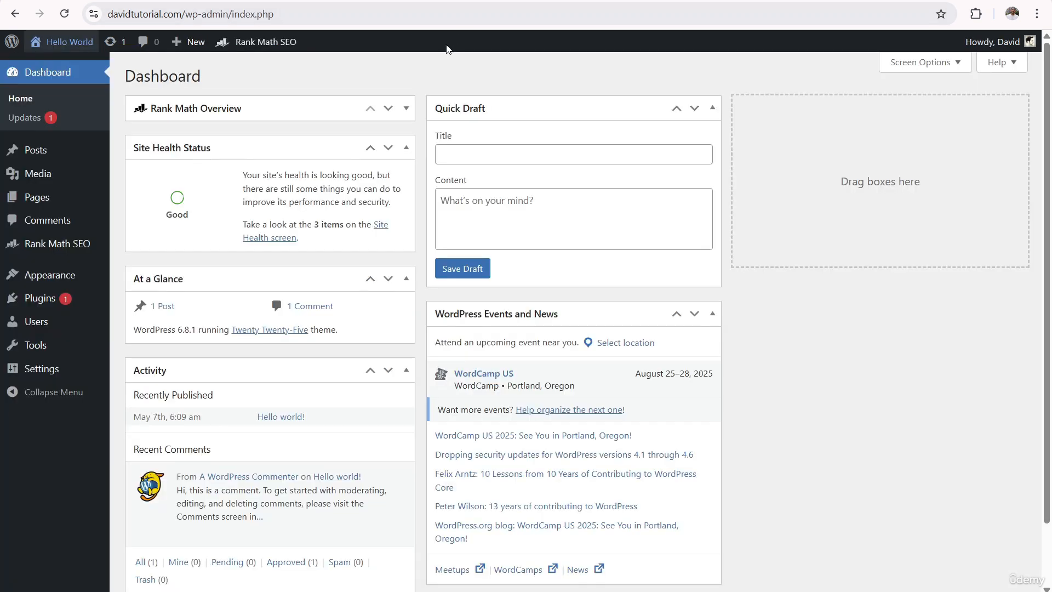
- Search the WordPress plugin directory for "rank math"
mouse_move(44, 244)
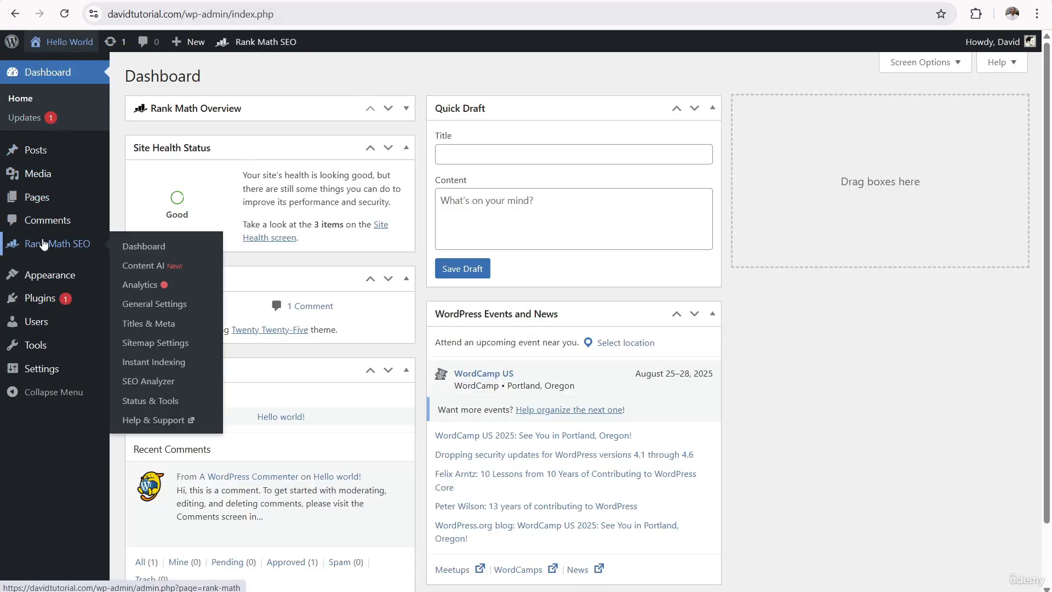
click(40, 298)
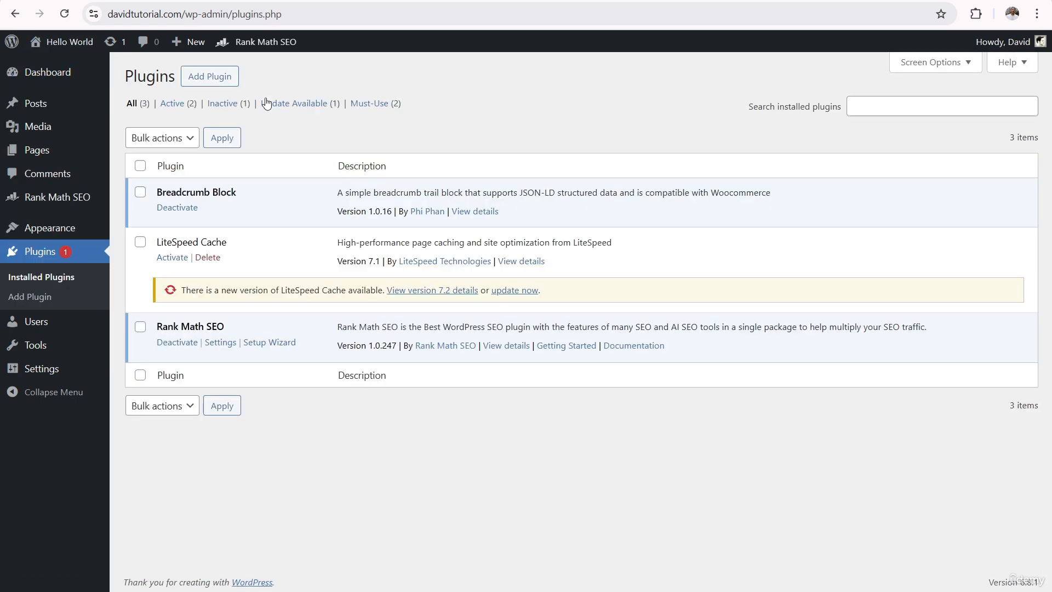
click(219, 75)
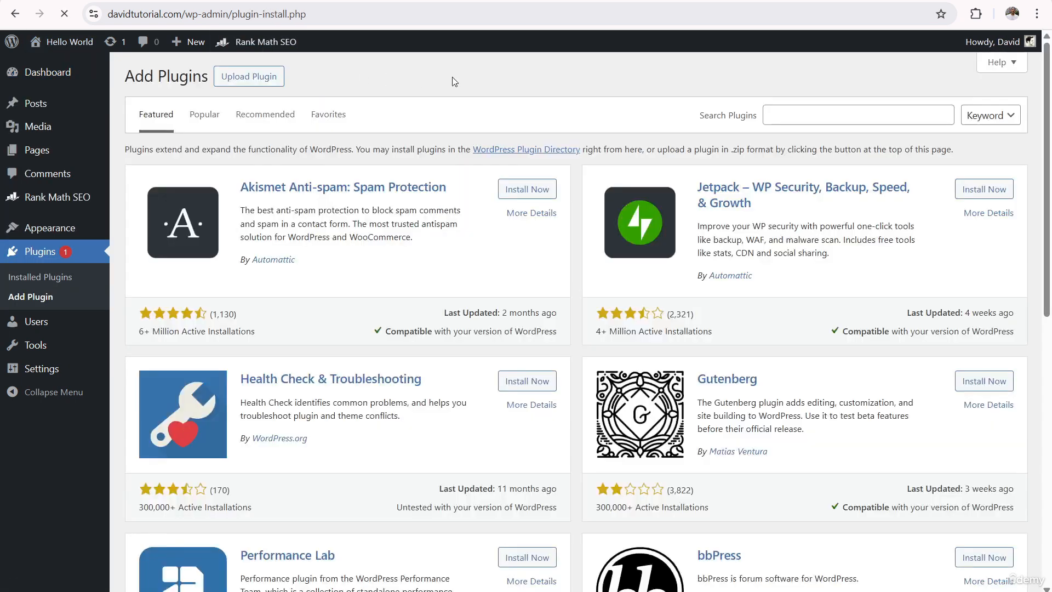
click(807, 115)
text(rank math)
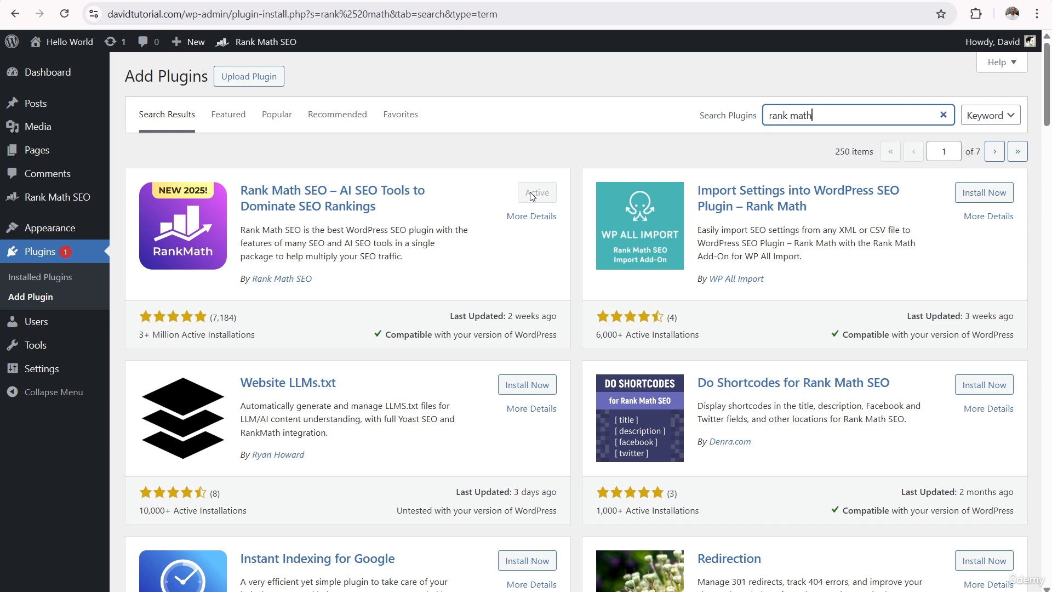
- Enable the breadcrumbs function in Rank Math SEO's general settings
click(38, 202)
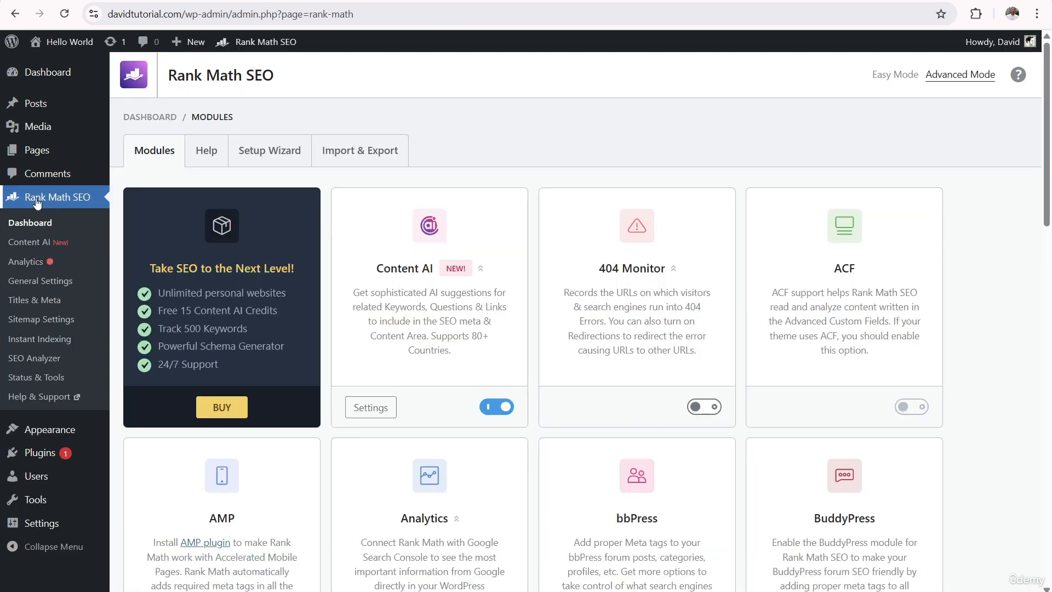
click(33, 281)
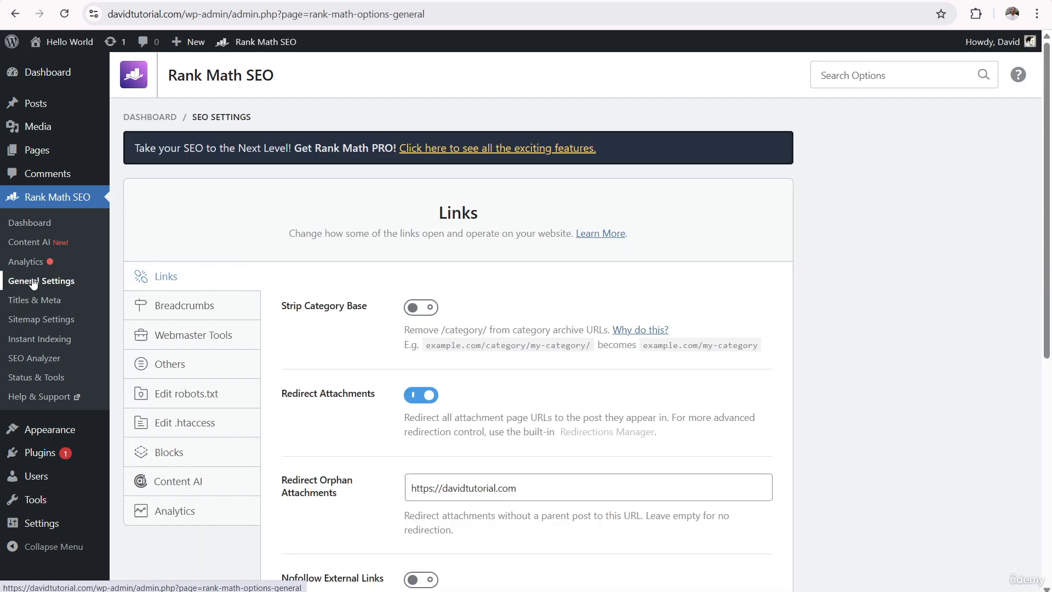
click(204, 311)
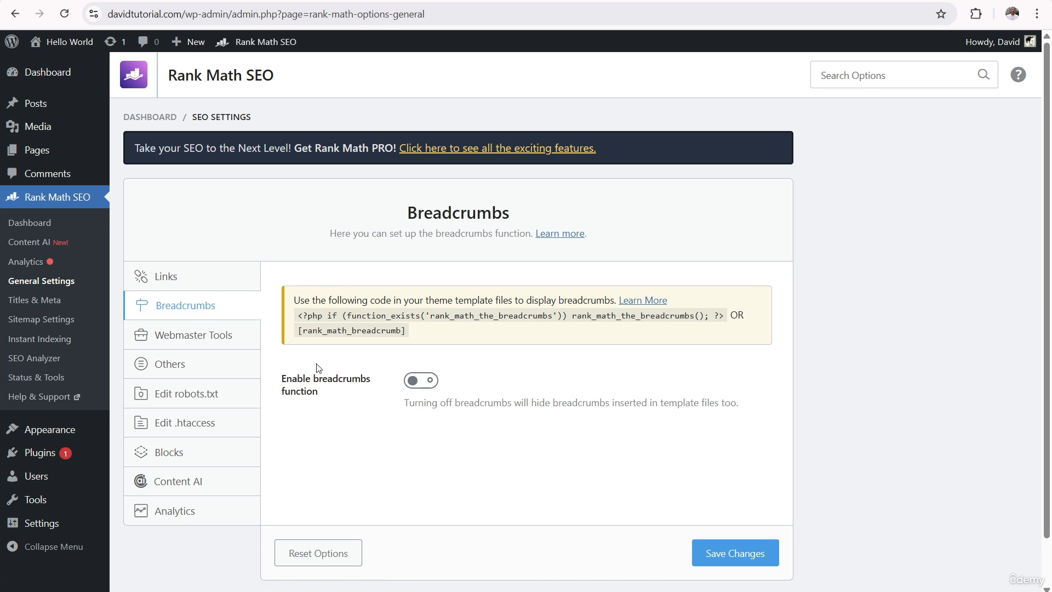
click(420, 384)
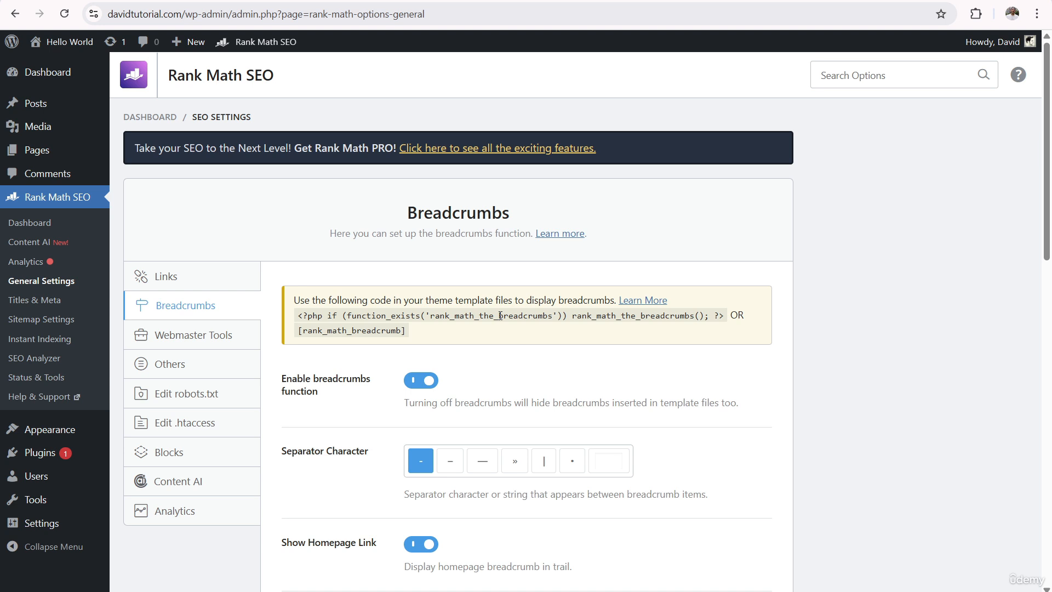
- Copy the [rank_math_breadcrumb] shortcode from the Rank Math breadcrumb settings
drag(295, 321, 724, 316)
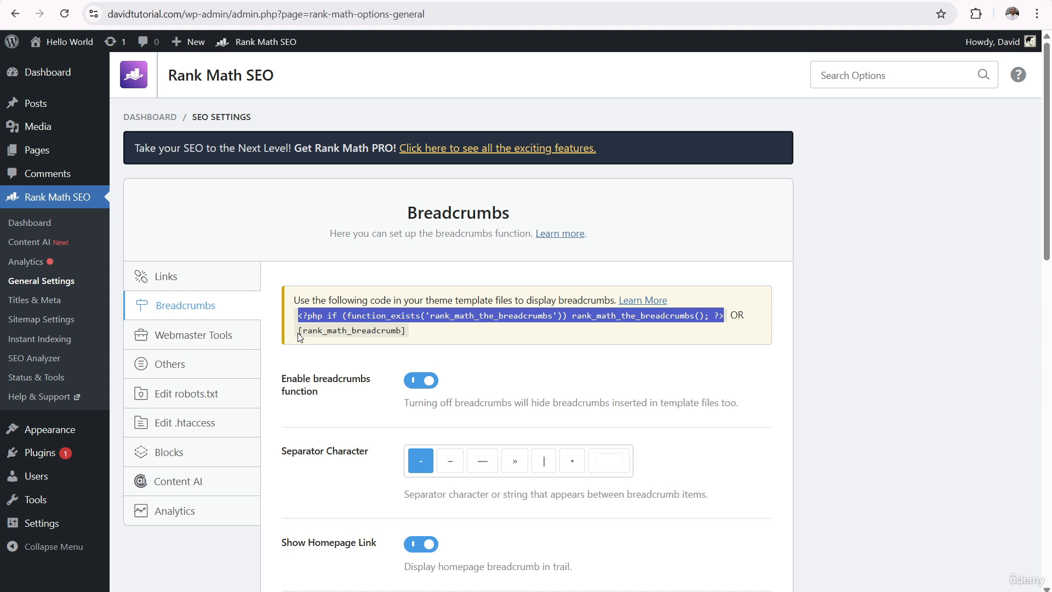
drag(300, 336, 413, 339)
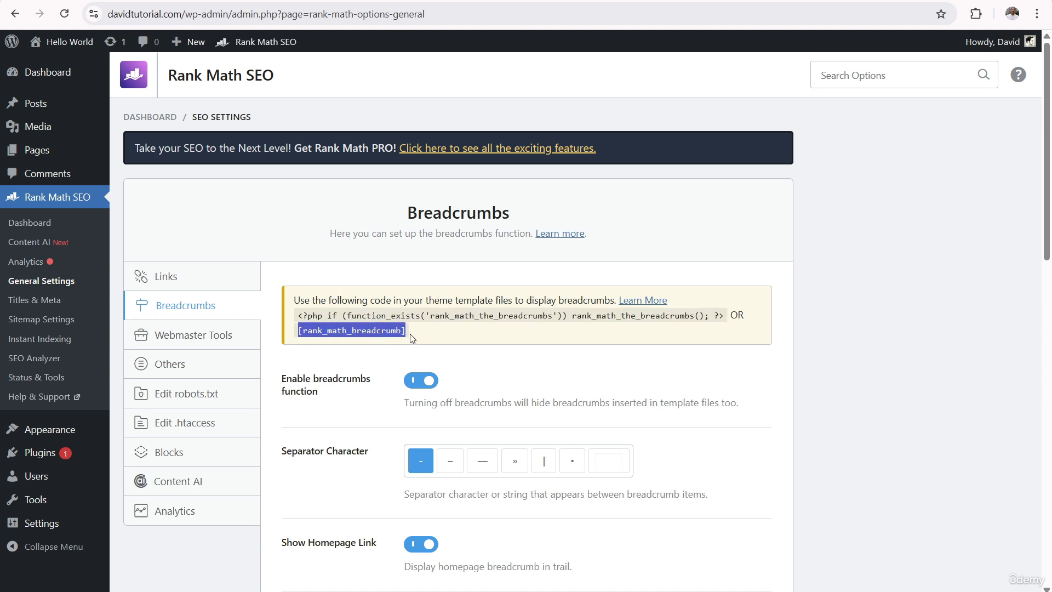
right_click(375, 335)
click(399, 351)
- Open the site editor in a new browser tab and open the Single Posts template for editing
mouse_move(49, 431)
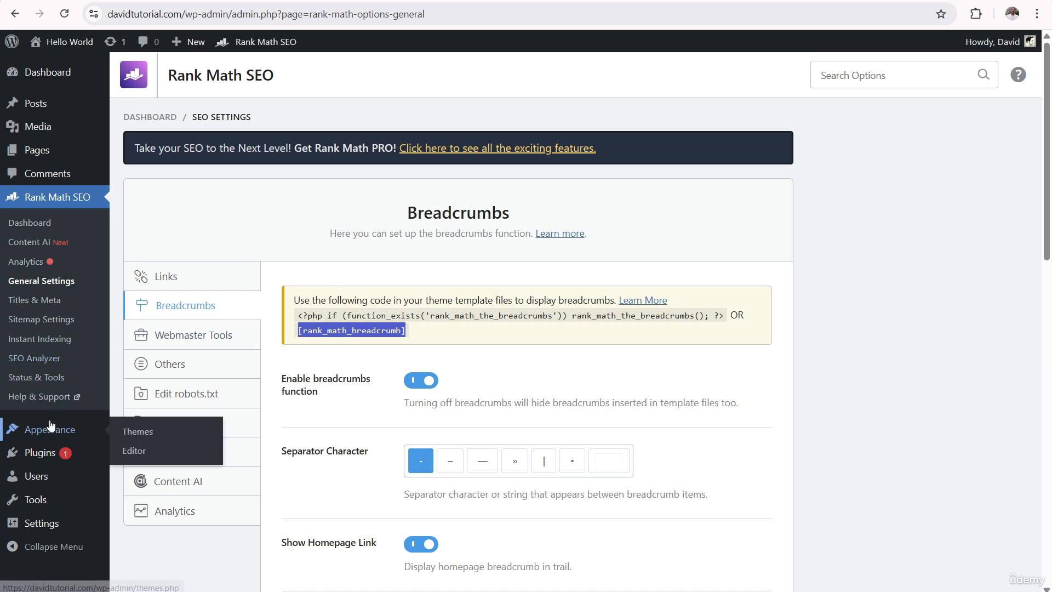
right_click(143, 452)
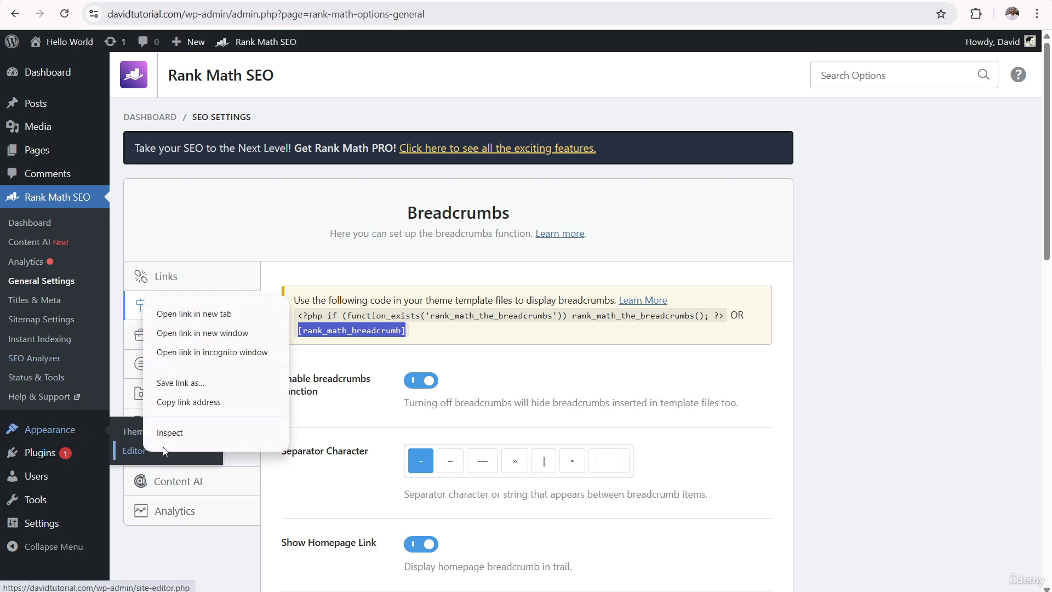
click(194, 314)
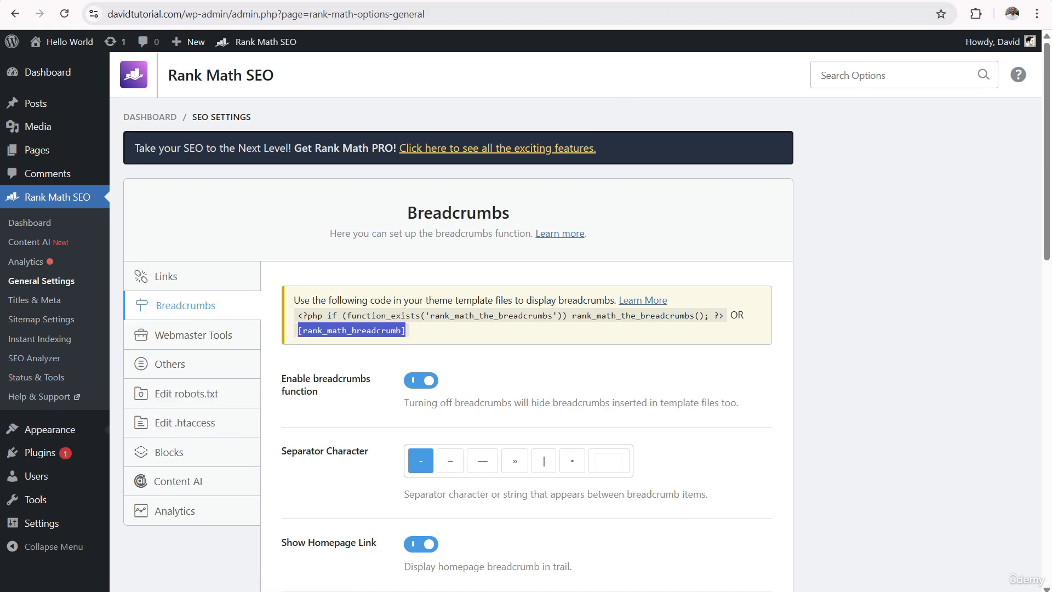
key(ctrl+Tab)
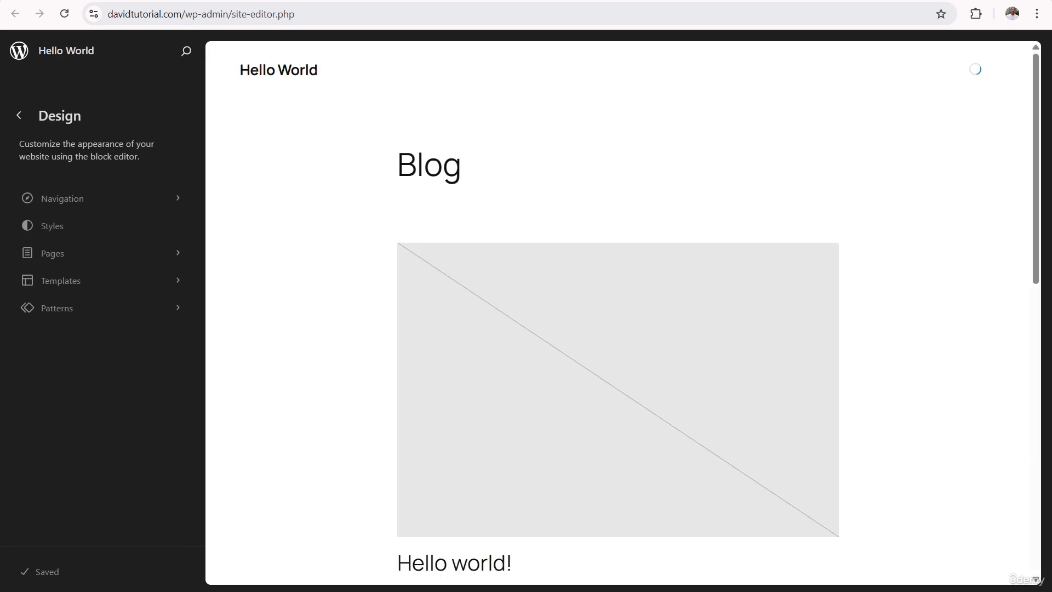
click(83, 289)
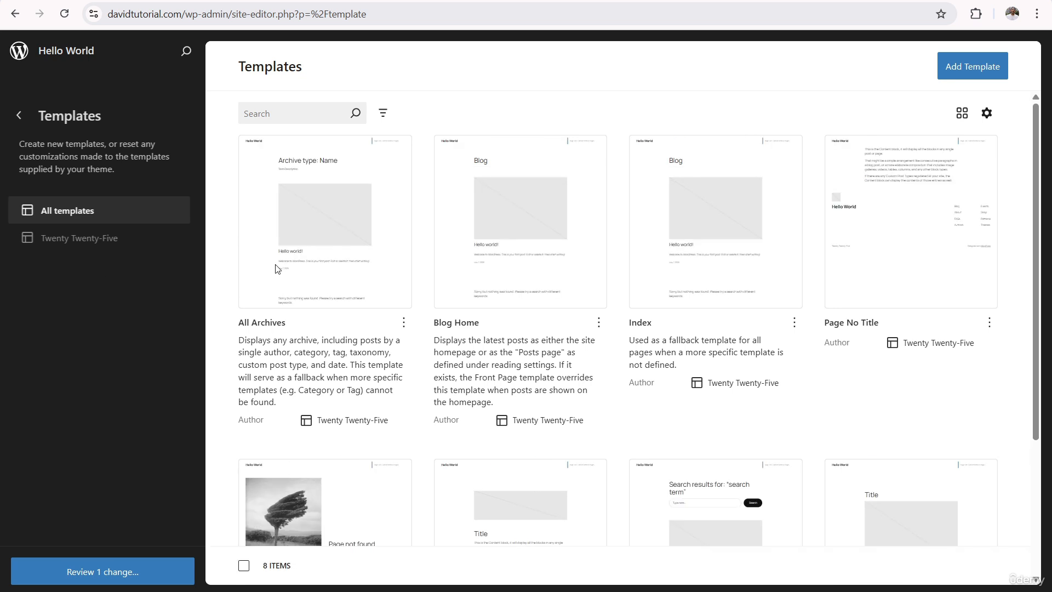
scroll(667, 179, down, 4)
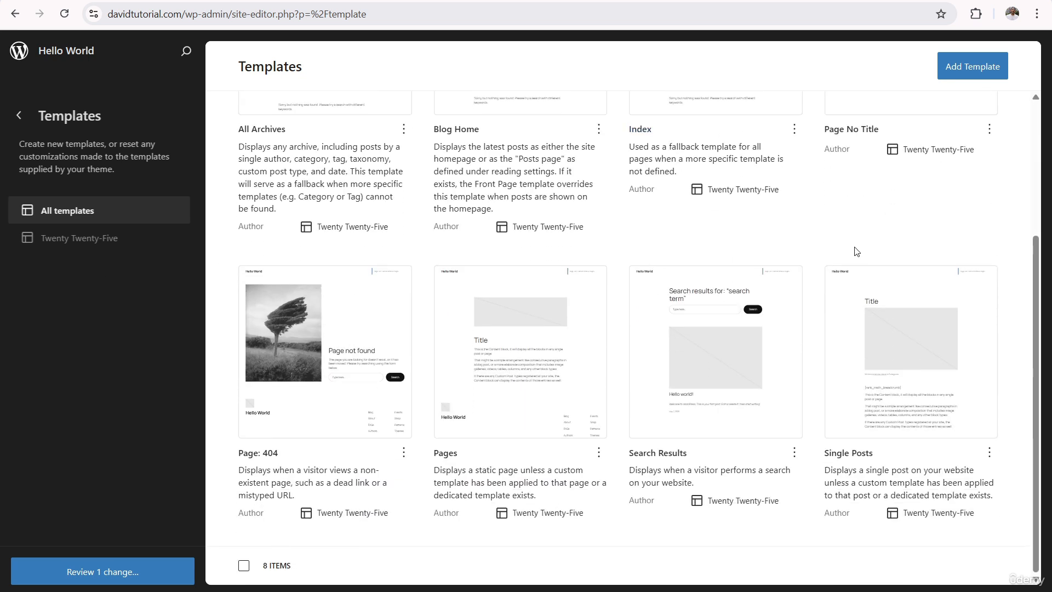
scroll(761, 346, up, 4)
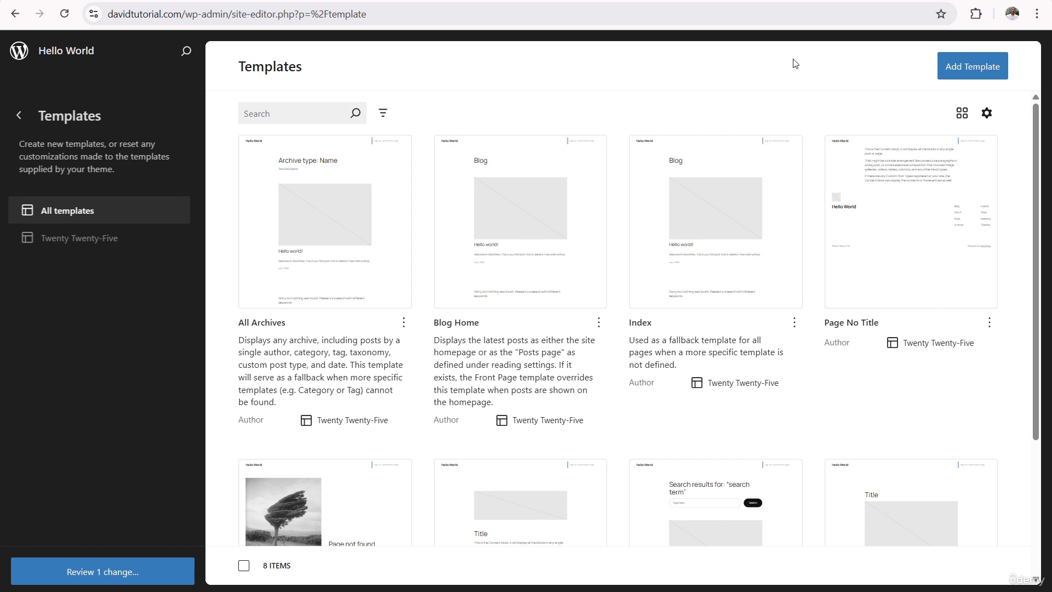
scroll(833, 437, down, 4)
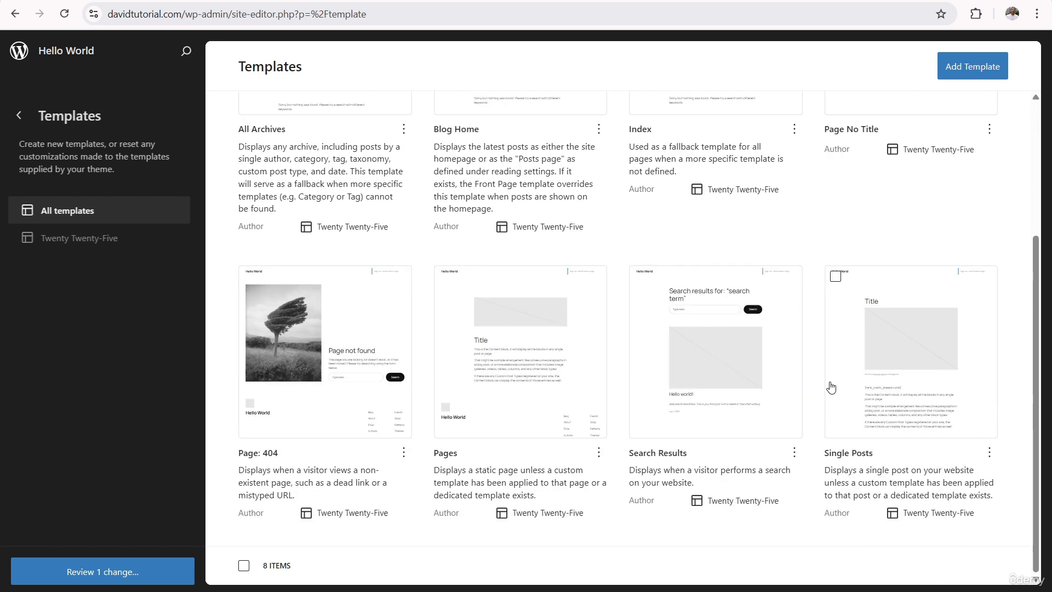
click(881, 335)
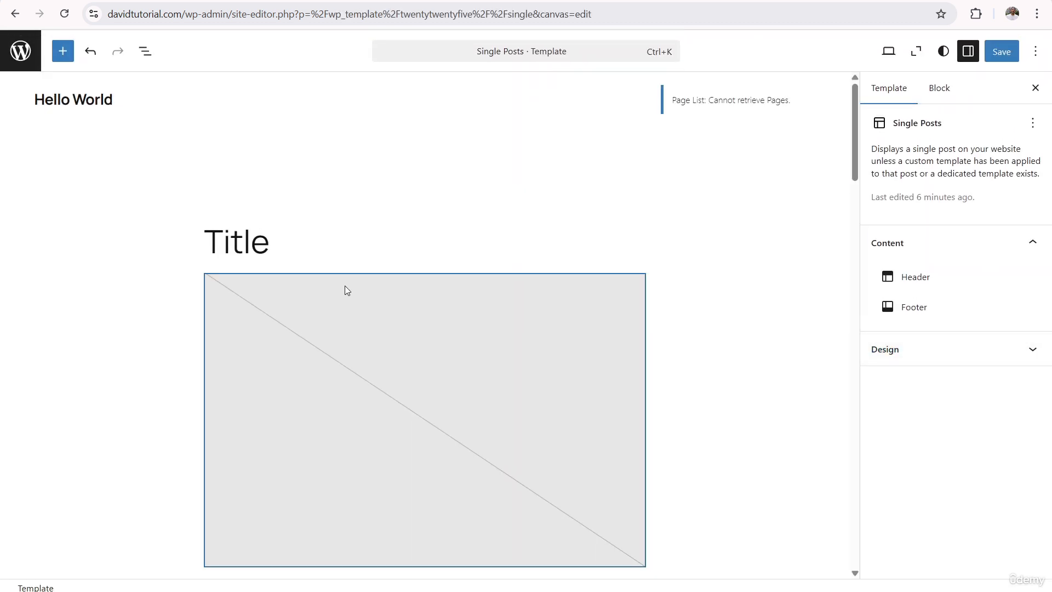
- Add a paragraph containing the [rank_math_breadcrumb] shortcode directly below the Title block and save the Single Posts template
click(296, 254)
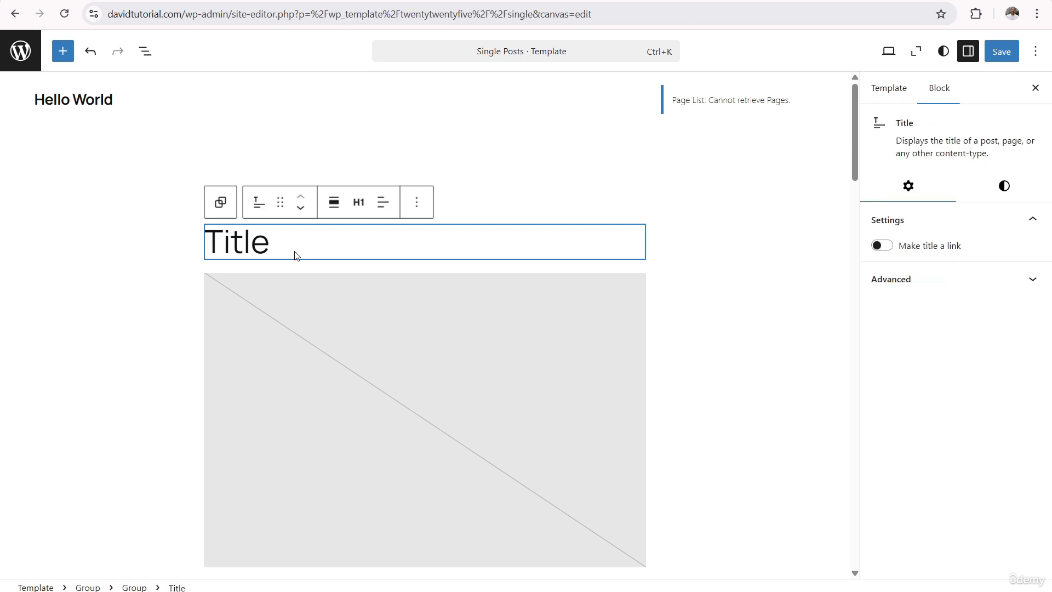
key(Return)
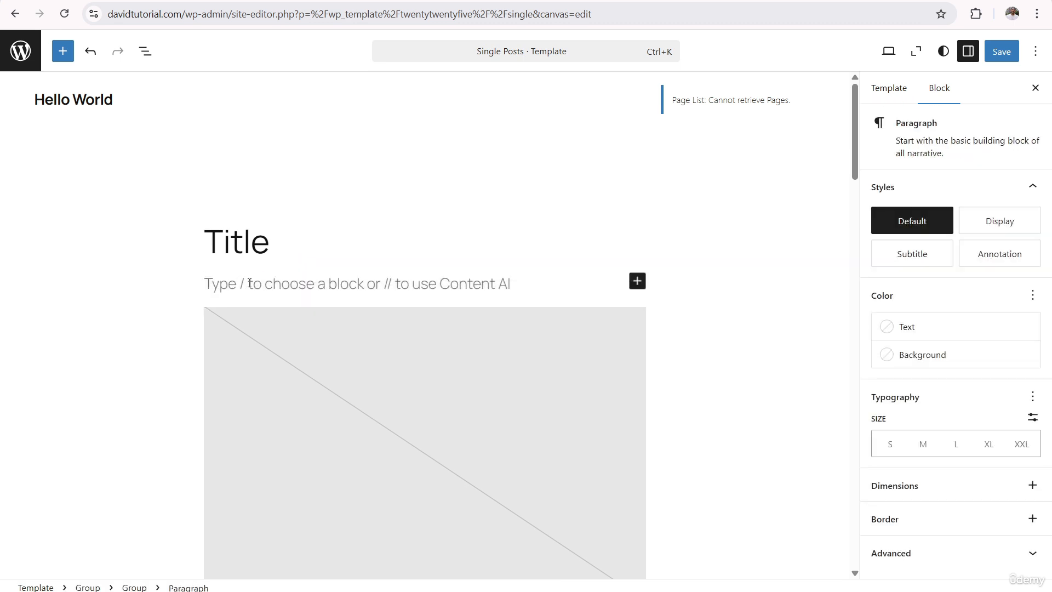
right_click(250, 292)
click(271, 419)
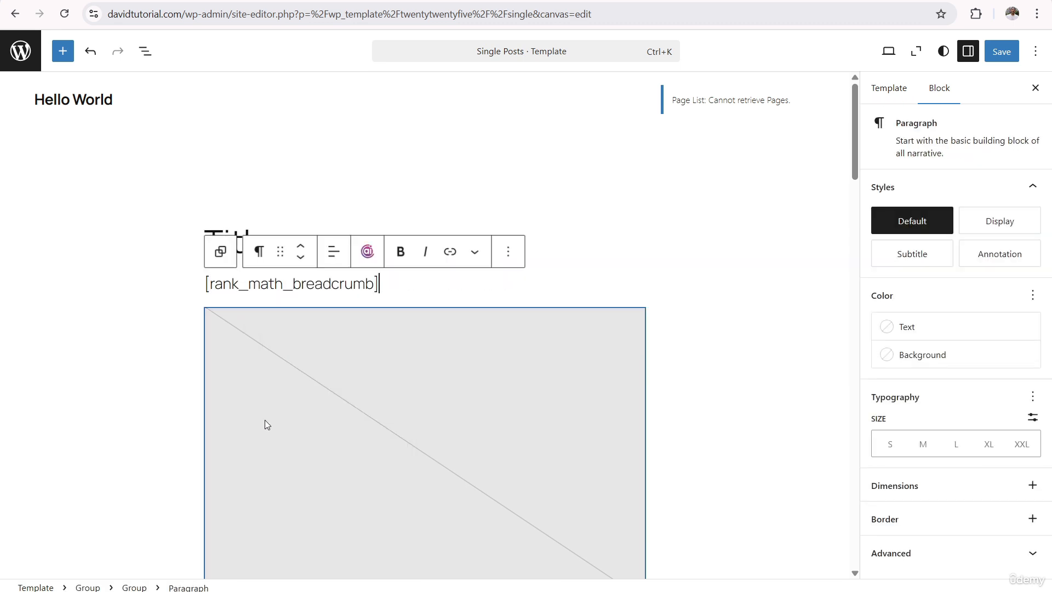
click(120, 365)
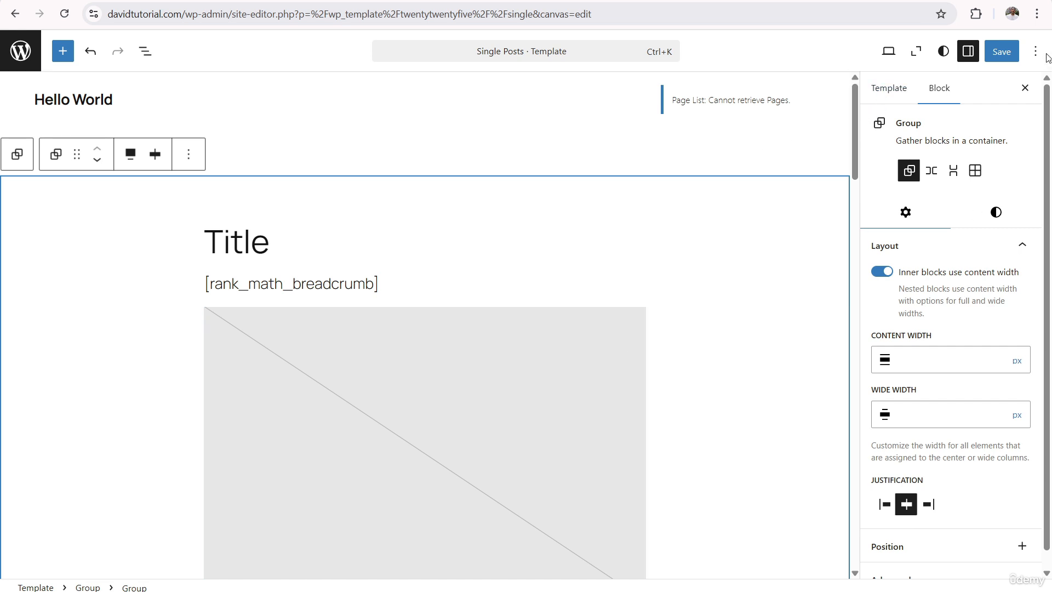
click(1010, 57)
click(1010, 56)
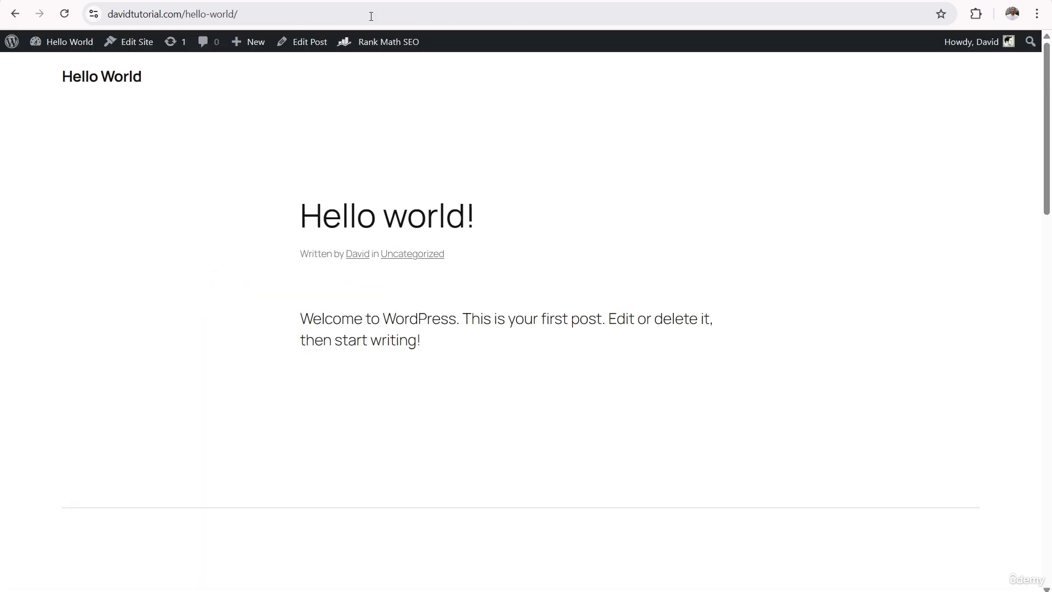
- Reload the Hello world! post and check the breadcrumb trail below its title
click(64, 13)
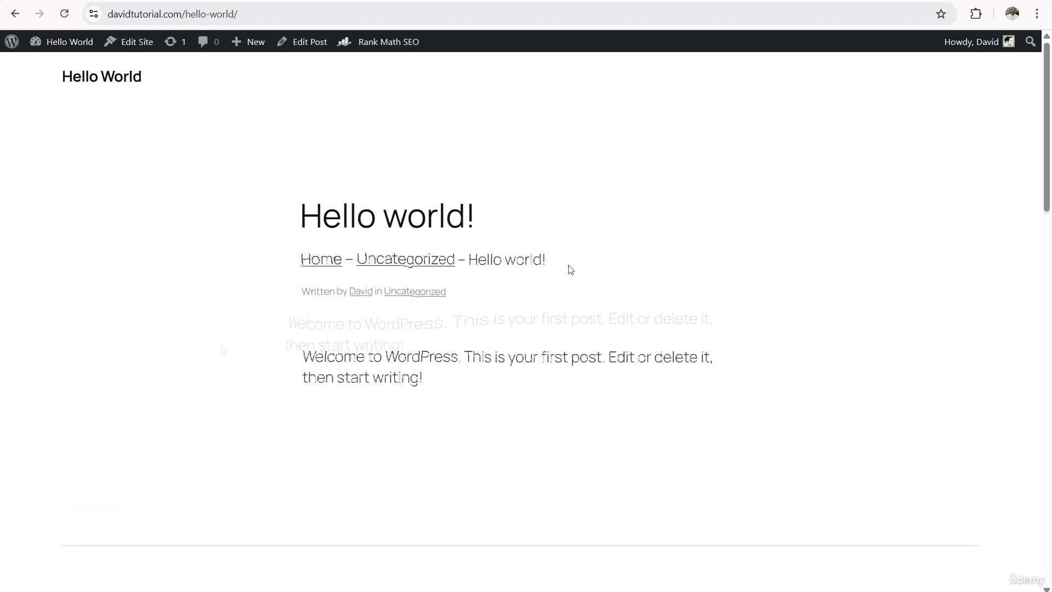
drag(557, 265, 313, 274)
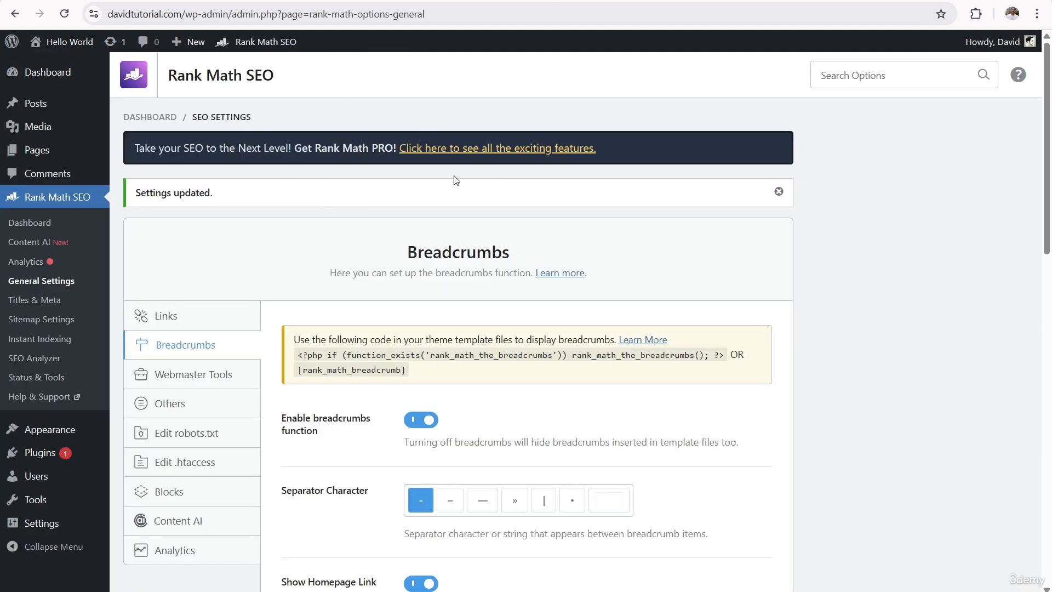
- Review Rank Math's breadcrumb options, from the separator and homepage label to the archive format, 404 label and taxonomy settings
scroll(653, 115, down, 5)
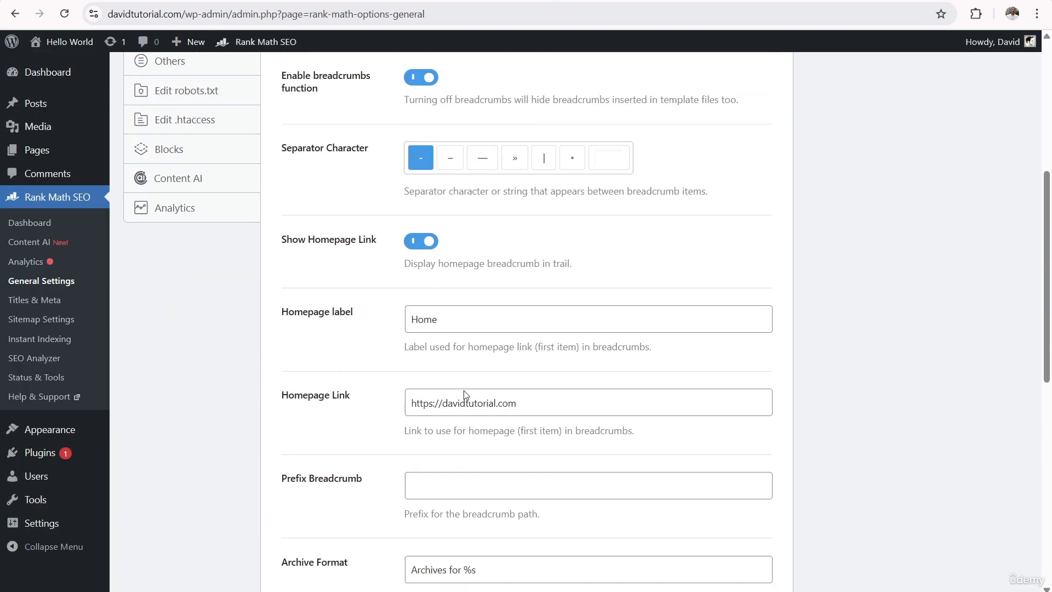
scroll(463, 286, down, 6)
scroll(440, 289, up, 7)
scroll(317, 273, down, 3)
scroll(308, 256, down, 1)
scroll(307, 247, down, 1)
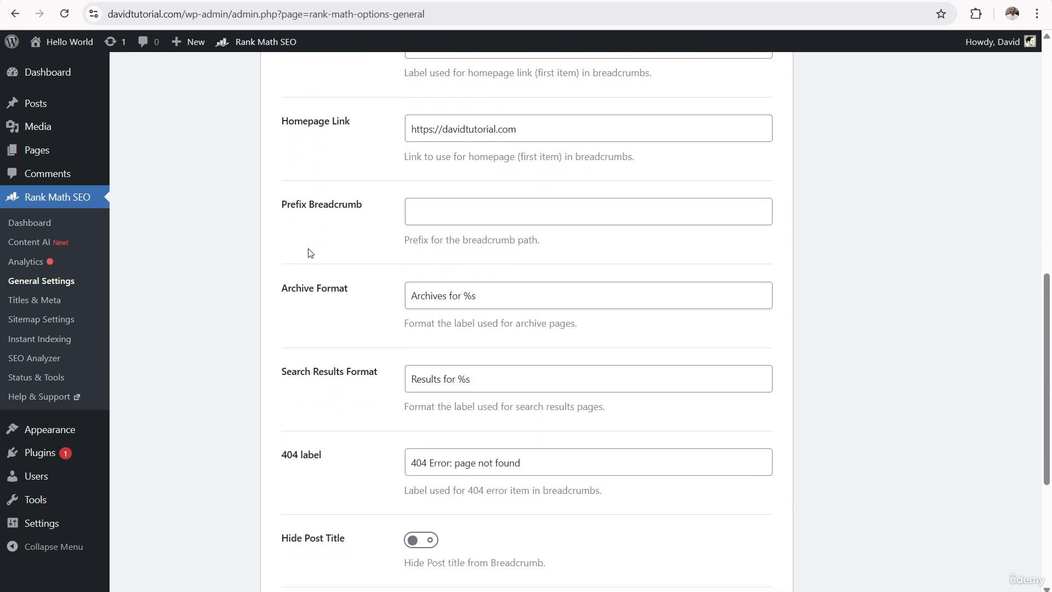
scroll(308, 285, down, 5)
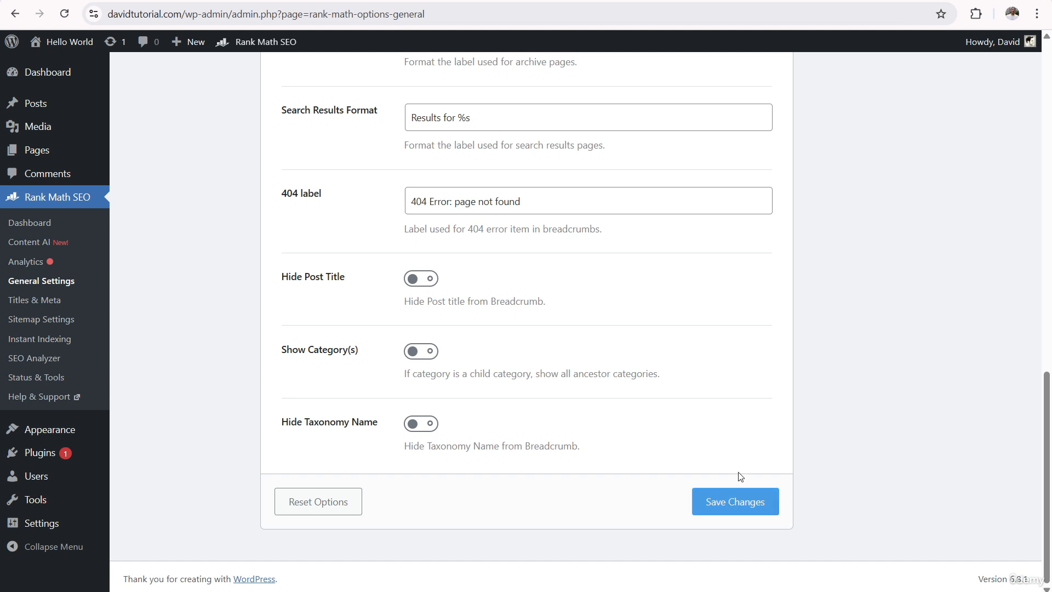
scroll(740, 475, up, 3)
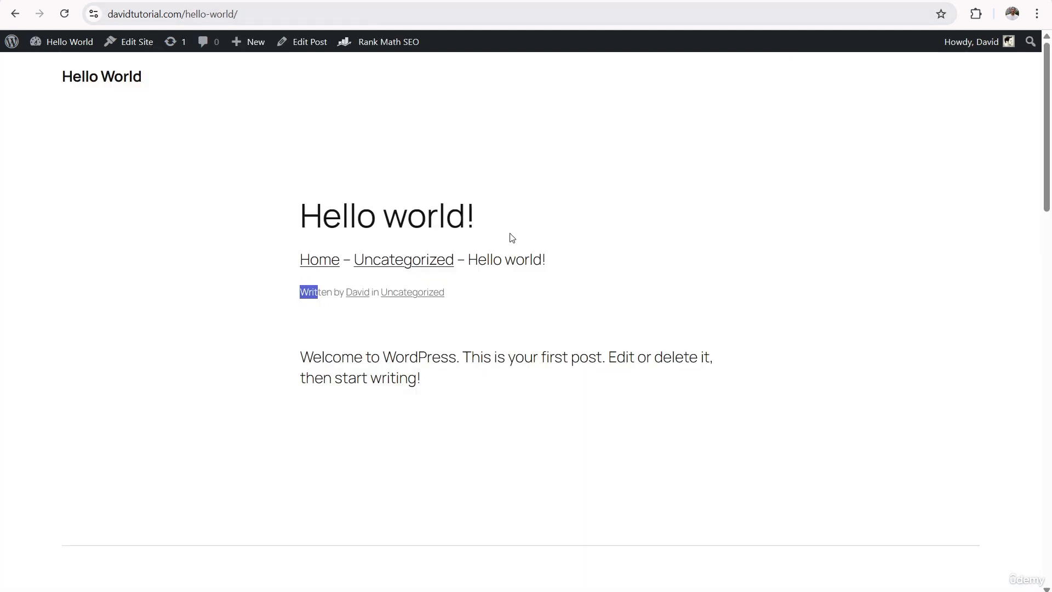
- Inspect the post's breadcrumb trail and set the shortcode paragraph's font size to Small in the Single Posts template
click(292, 300)
drag(556, 260, 359, 261)
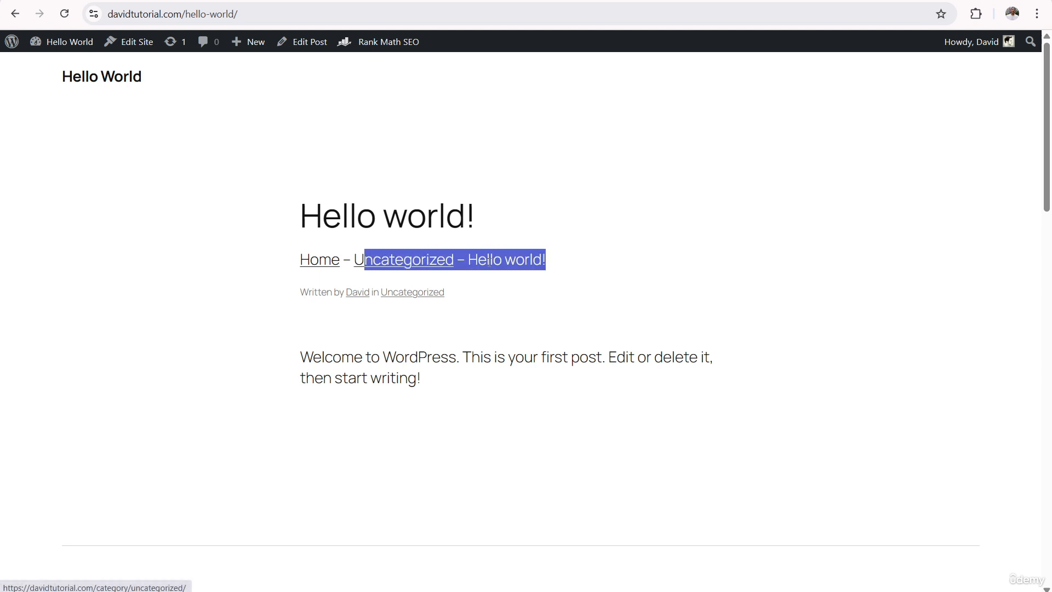
click(422, 307)
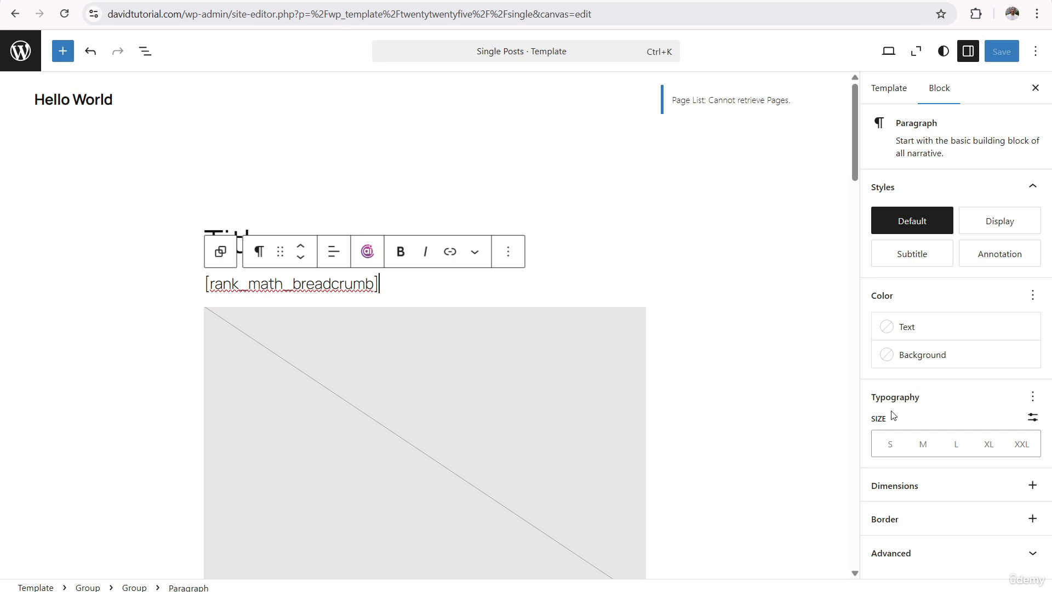
click(890, 444)
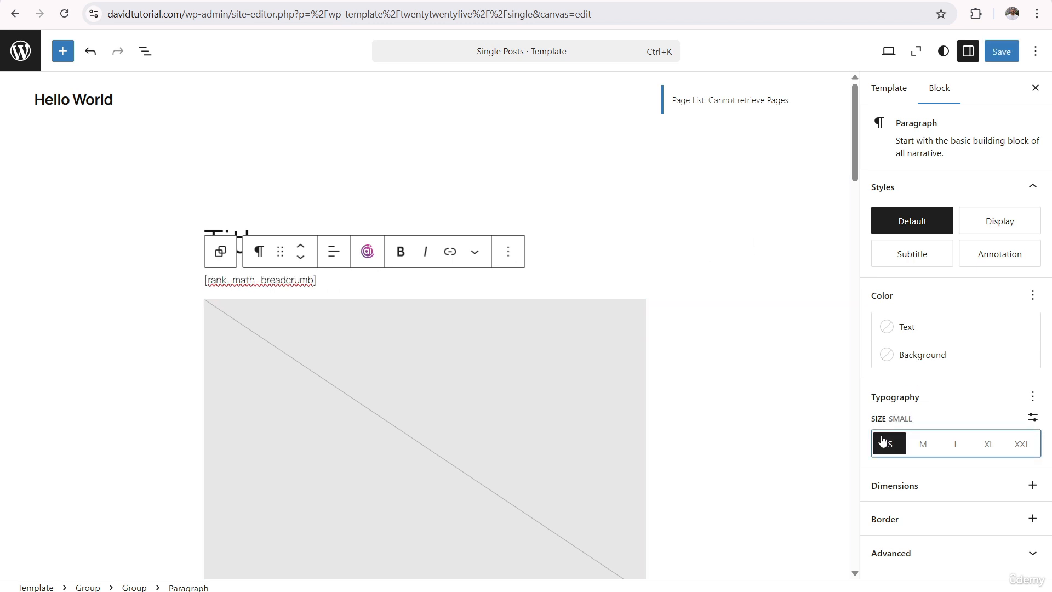